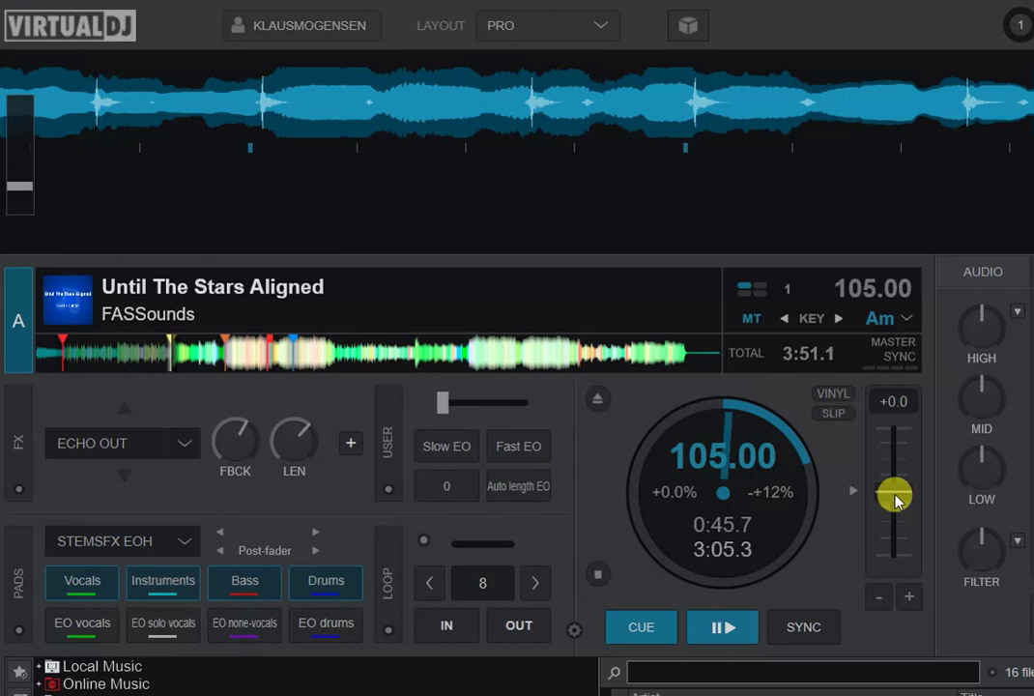
Pitch deck A to +12% (117.60 BPM), play it through Slow EO, and return to the 0:40.8 cue
left_click_drag(893, 493, 897, 577)
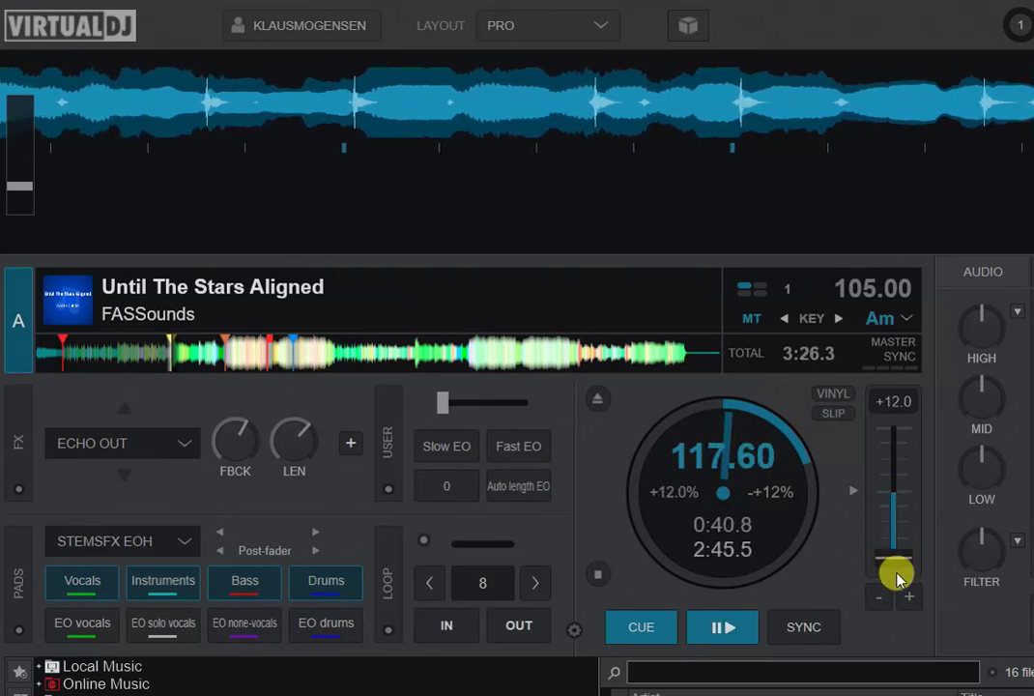
left_click(720, 629)
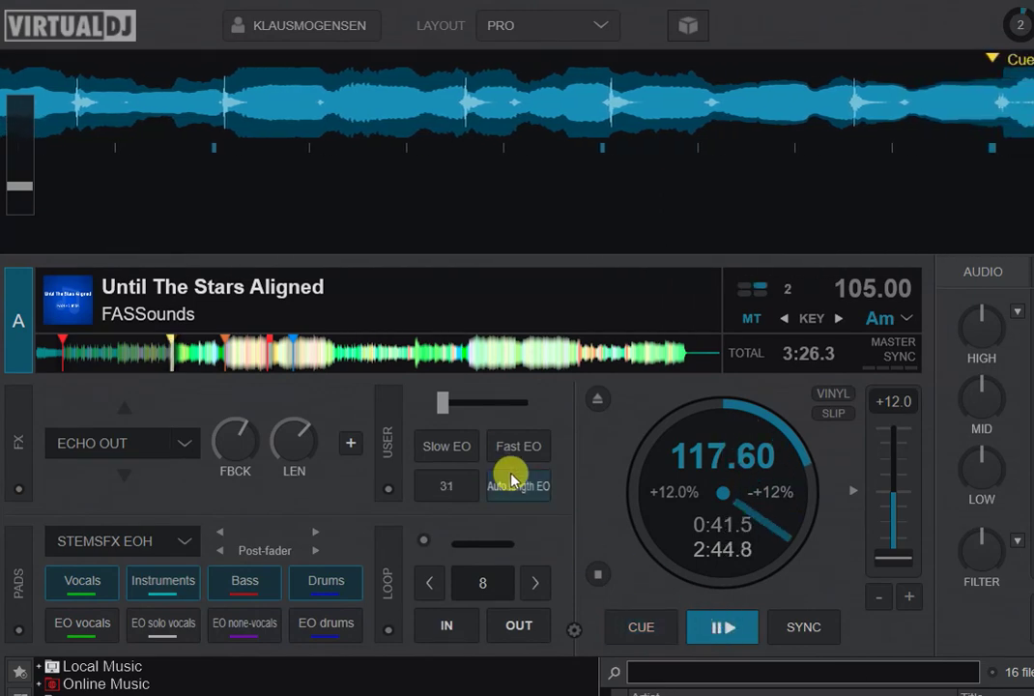
left_click(444, 450)
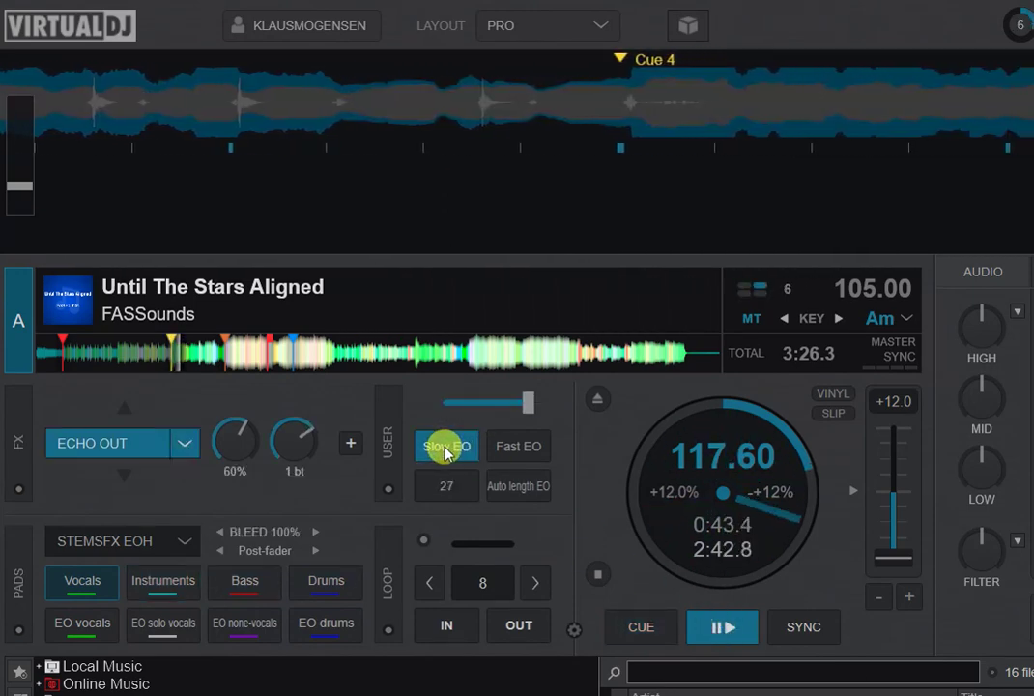
left_click(646, 628)
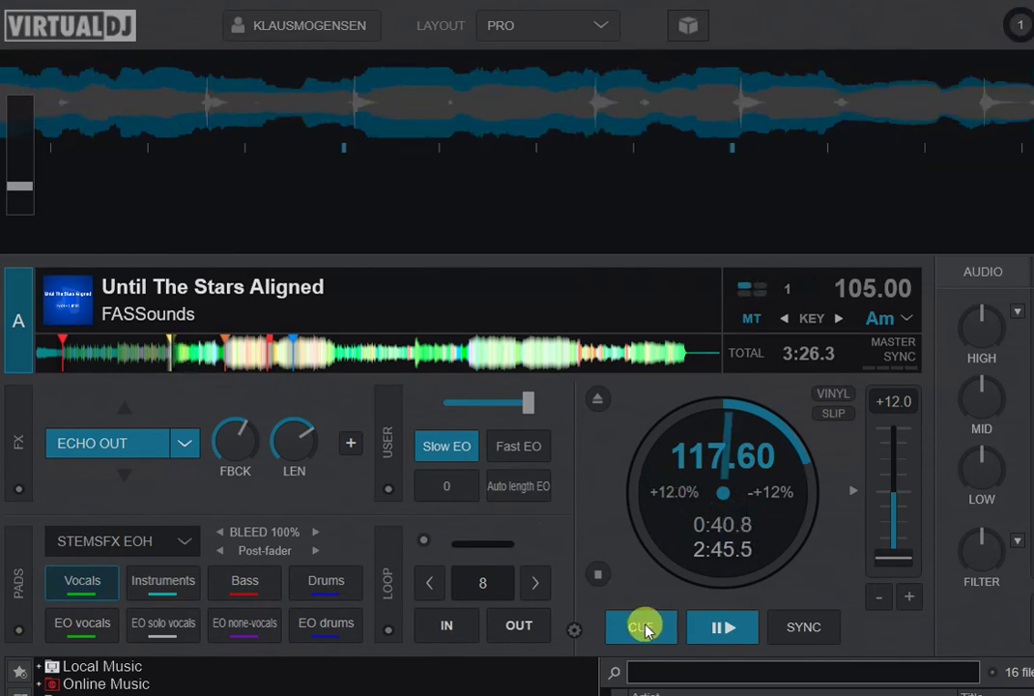
left_click(433, 445)
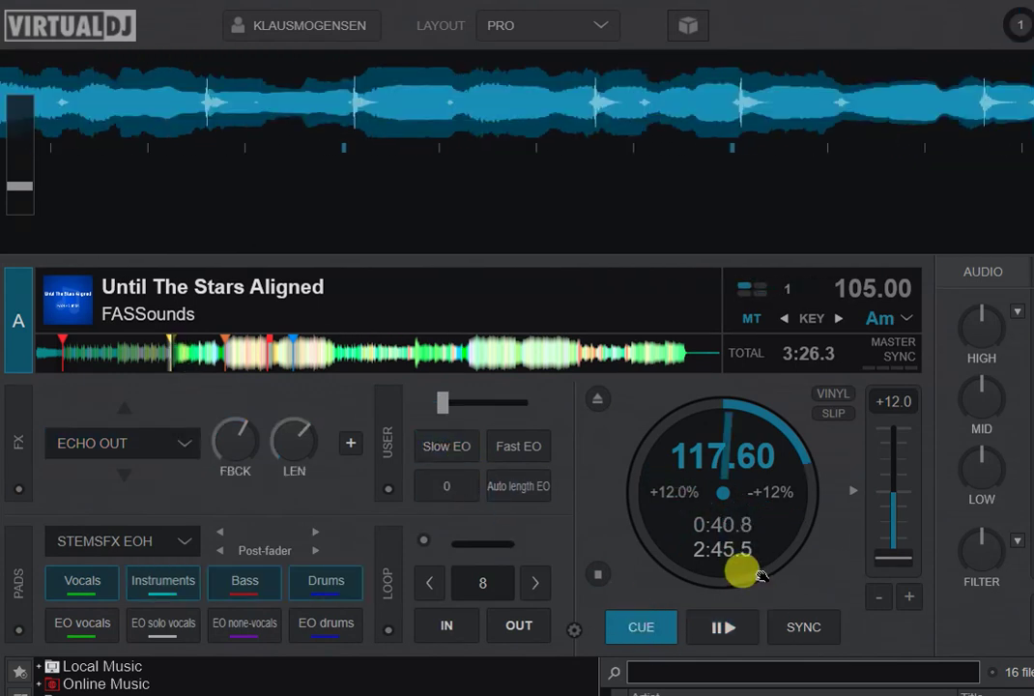
Pitch deck A to -12% (92.40 BPM), play it through Slow EO, return to cue, and switch Slow EO off
left_click_drag(890, 558, 893, 392)
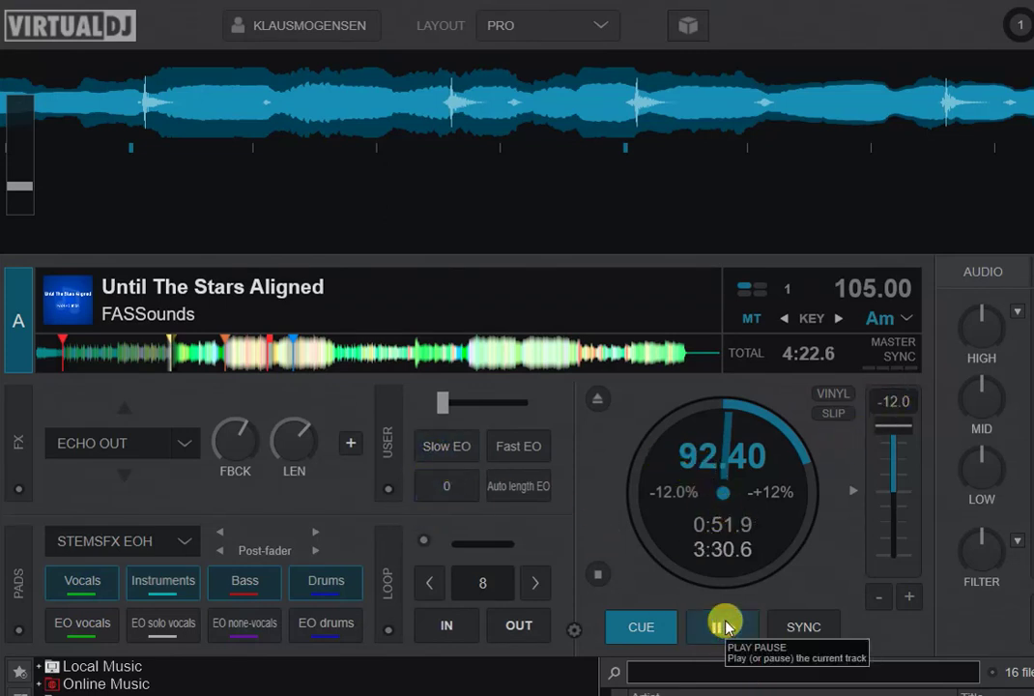
left_click(724, 626)
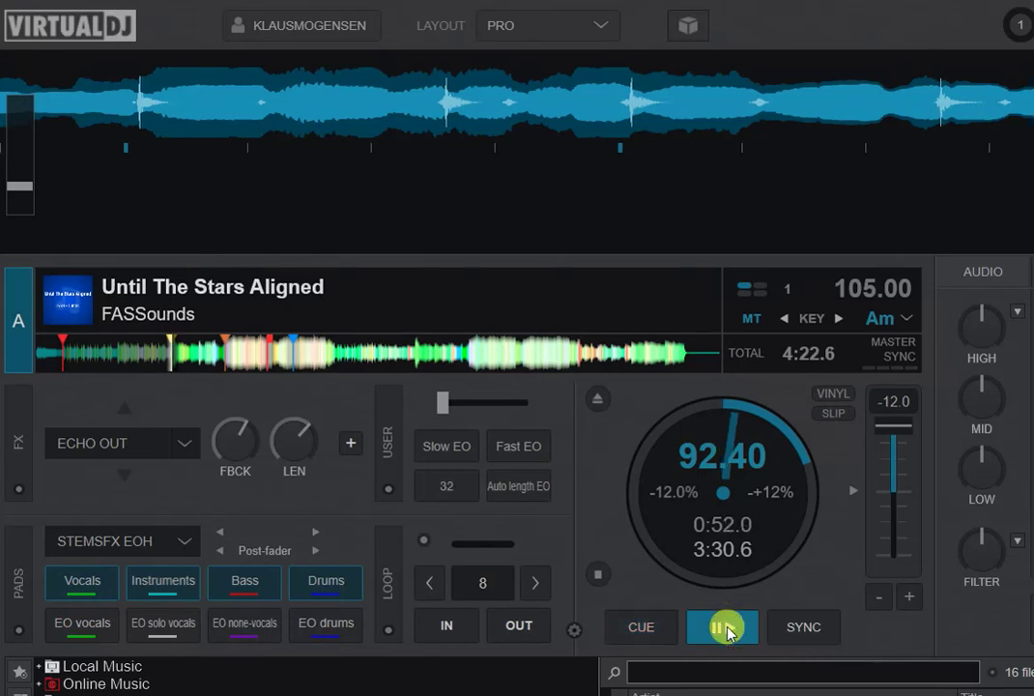
left_click(441, 450)
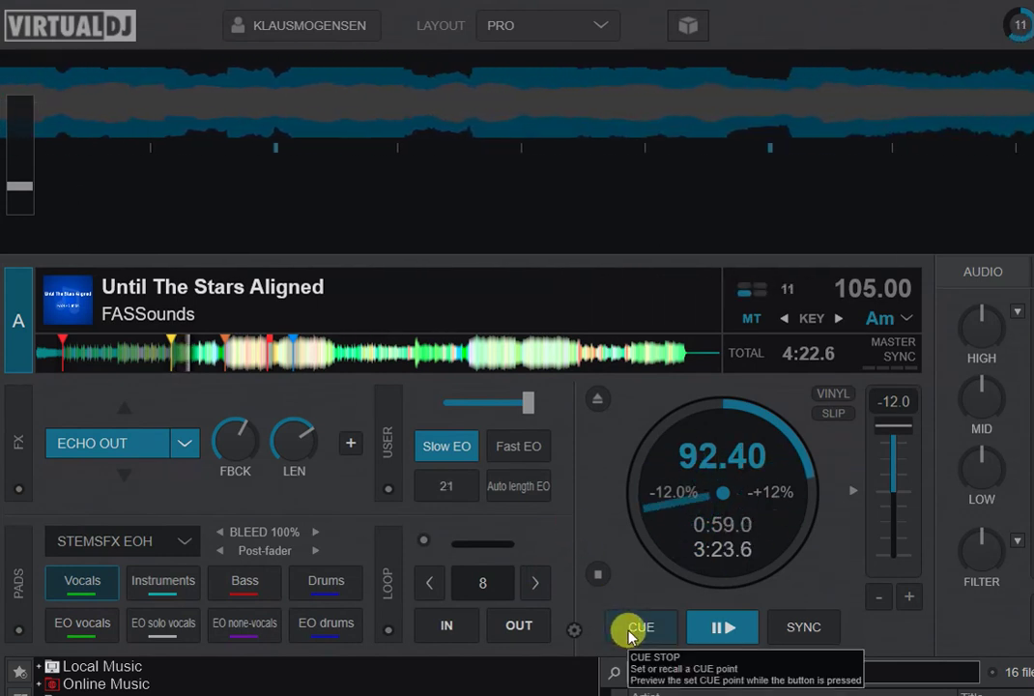
left_click(630, 630)
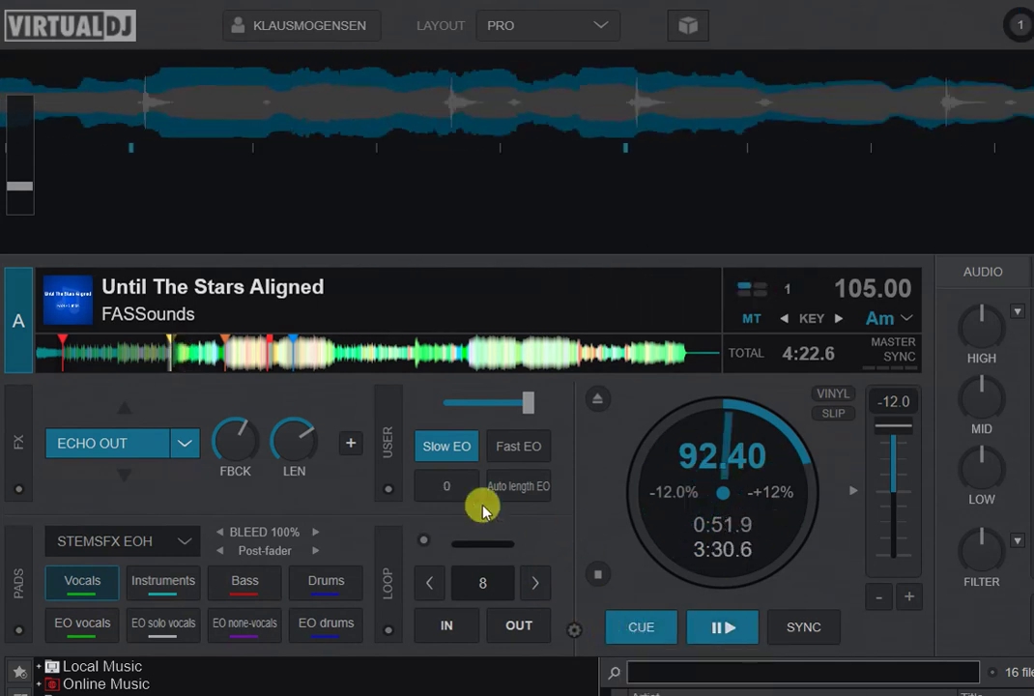
left_click(456, 446)
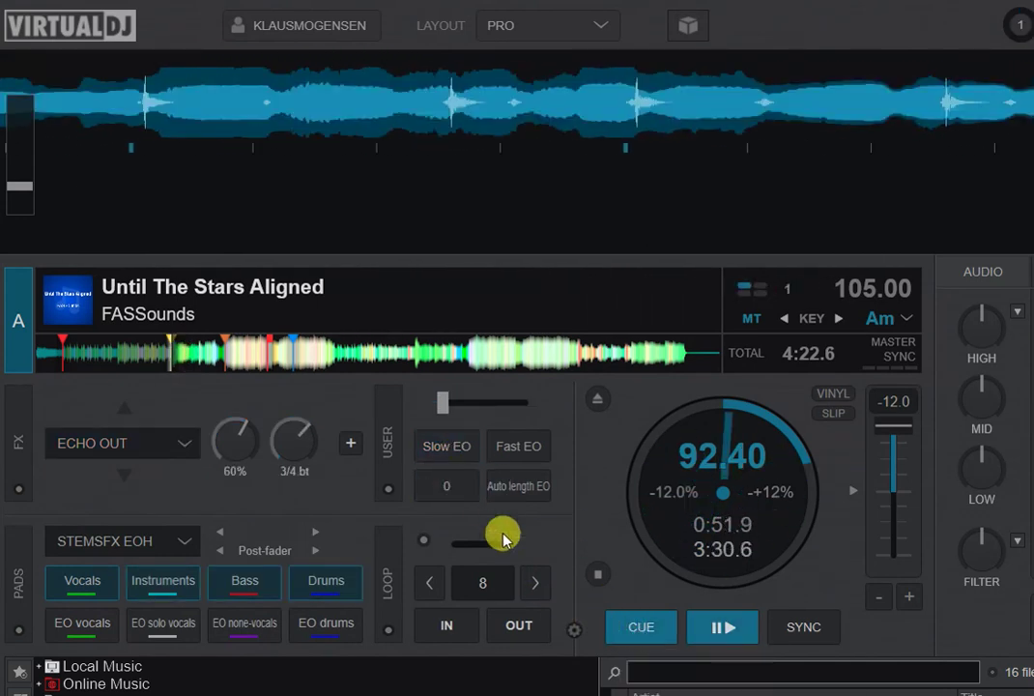
Play the 92.40 BPM track through Fast EO, return to cue, then reset pitch to +0.0% (105.00 BPM)
left_click(712, 636)
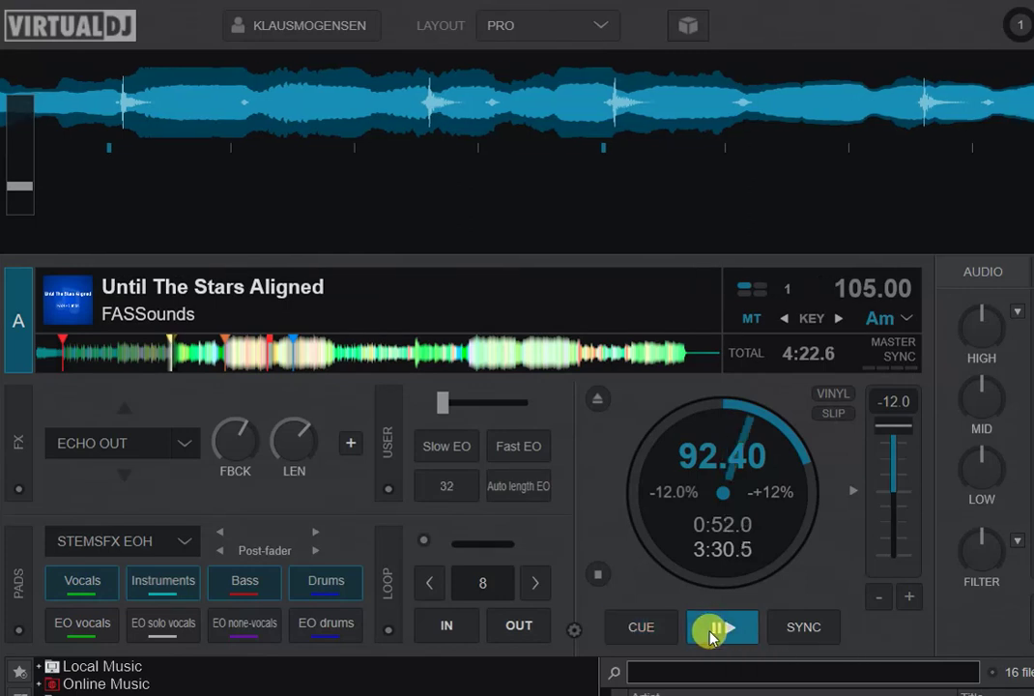
left_click(520, 447)
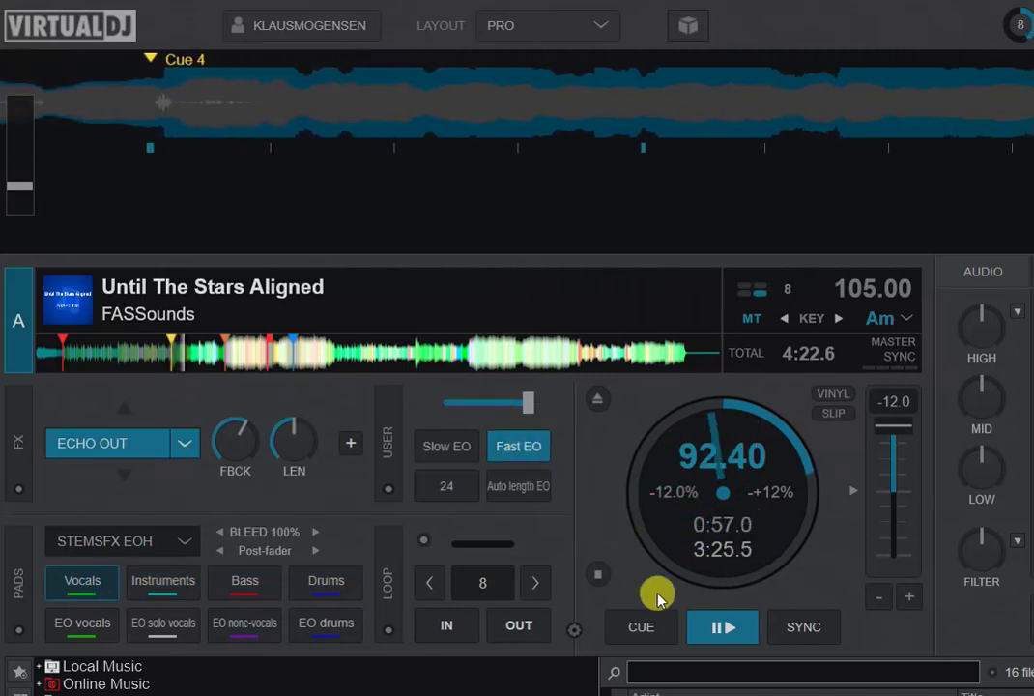
left_click(645, 626)
left_click(515, 446)
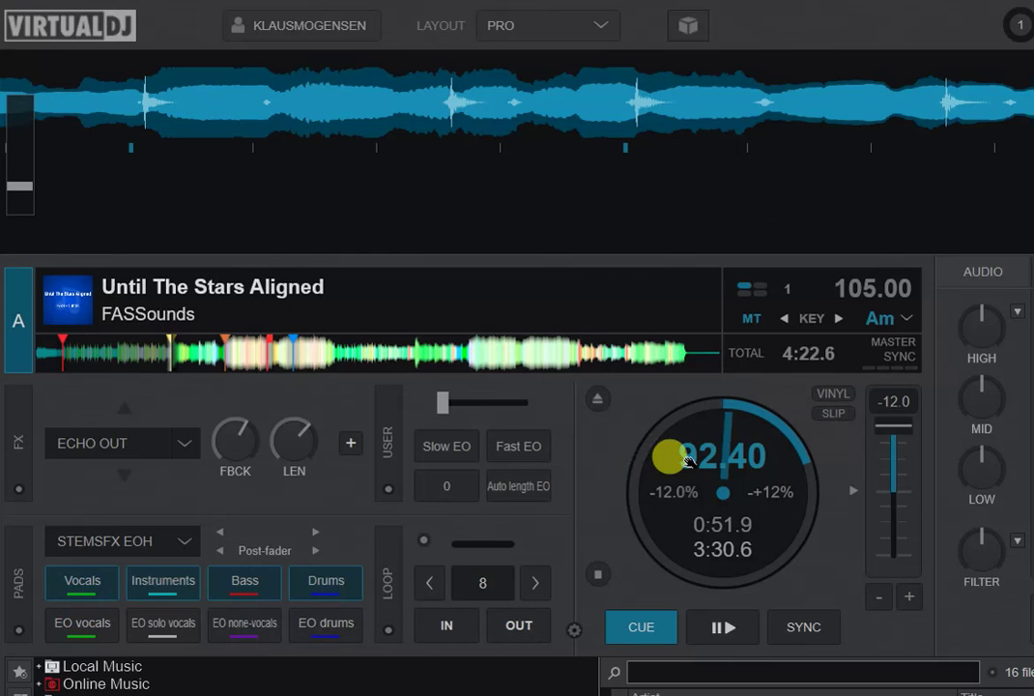
left_click(853, 492)
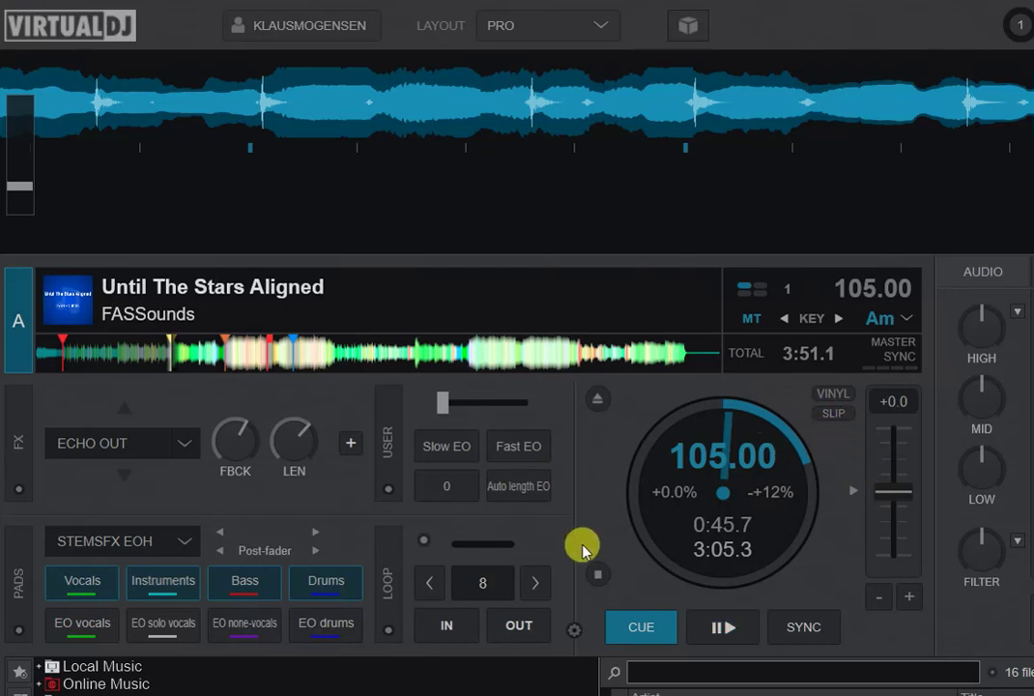
right_click(523, 486)
left_click_drag(948, 496, 349, 340)
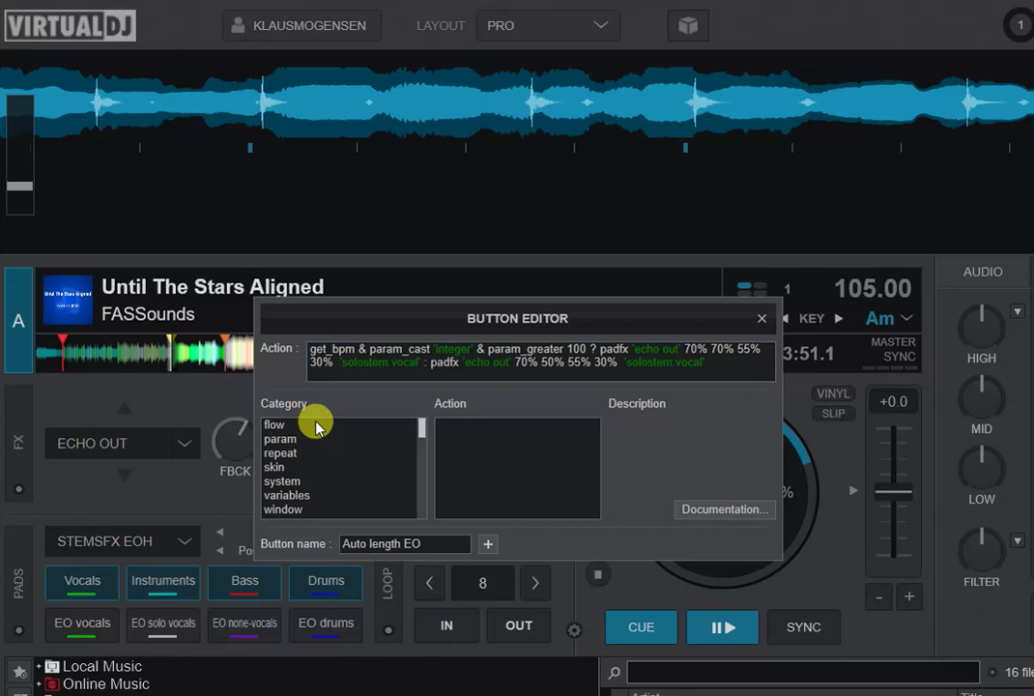
left_click(345, 348)
left_click_drag(307, 340, 338, 330)
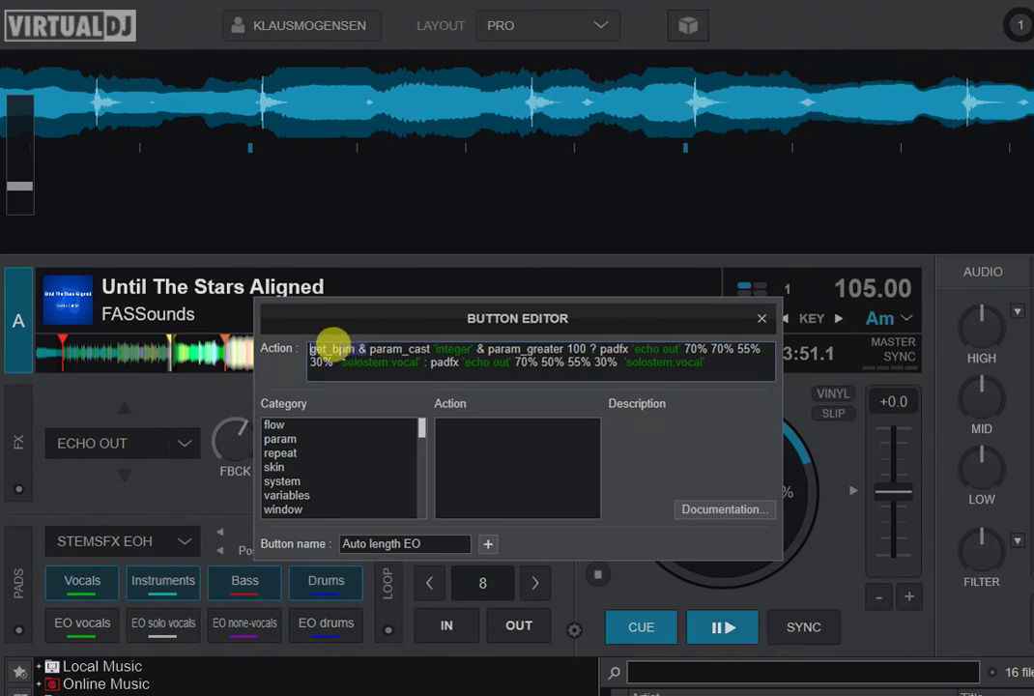
left_click_drag(333, 342, 431, 340)
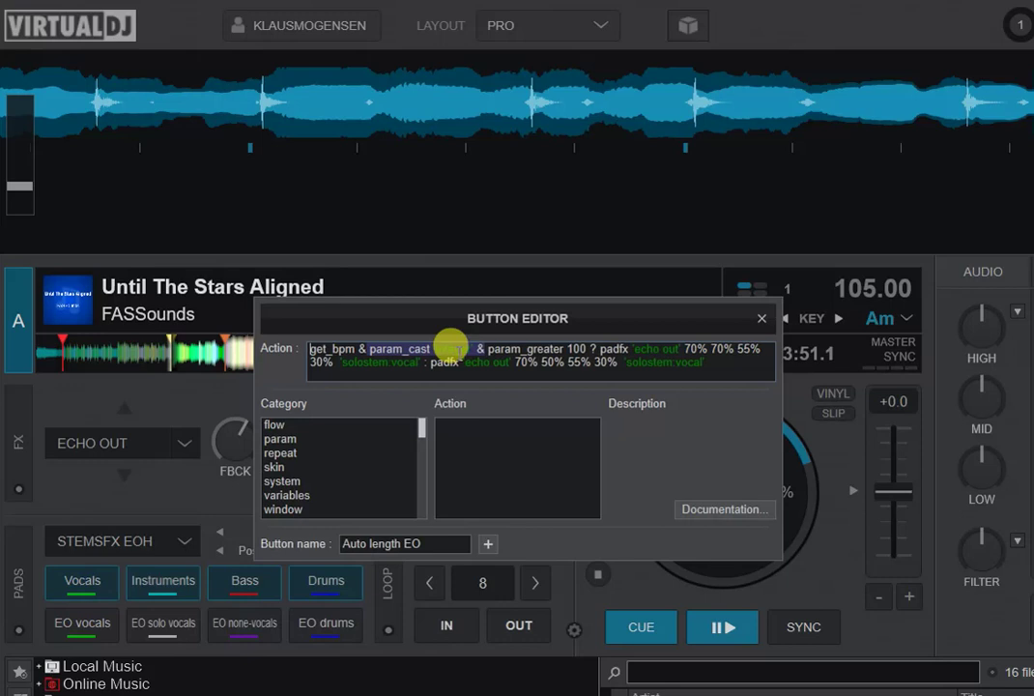
key("ctrl+a")
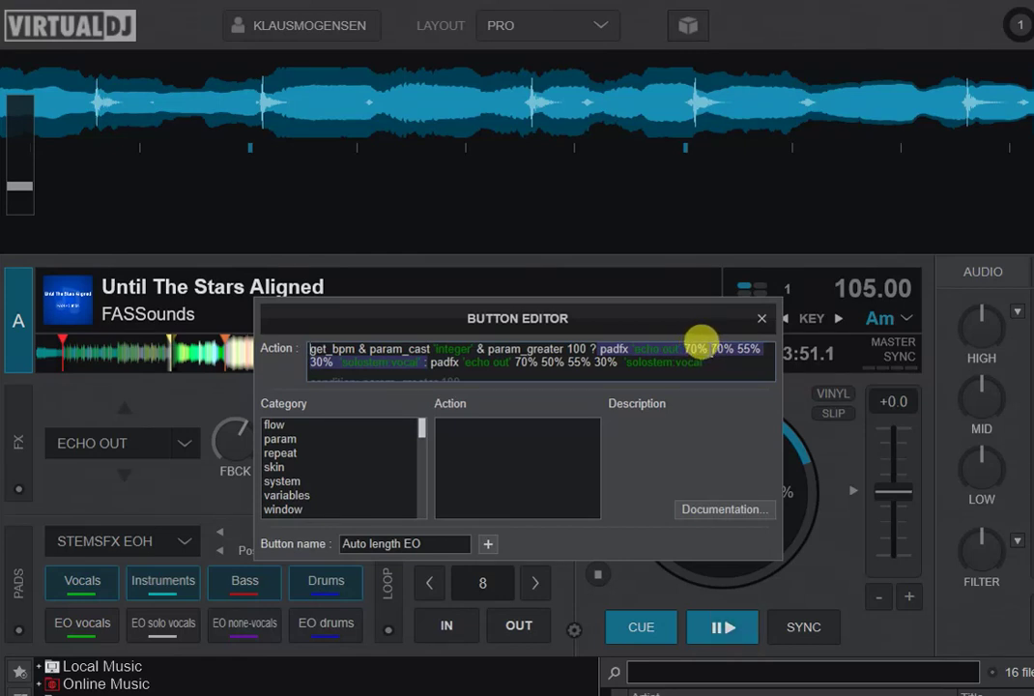
left_click(611, 362)
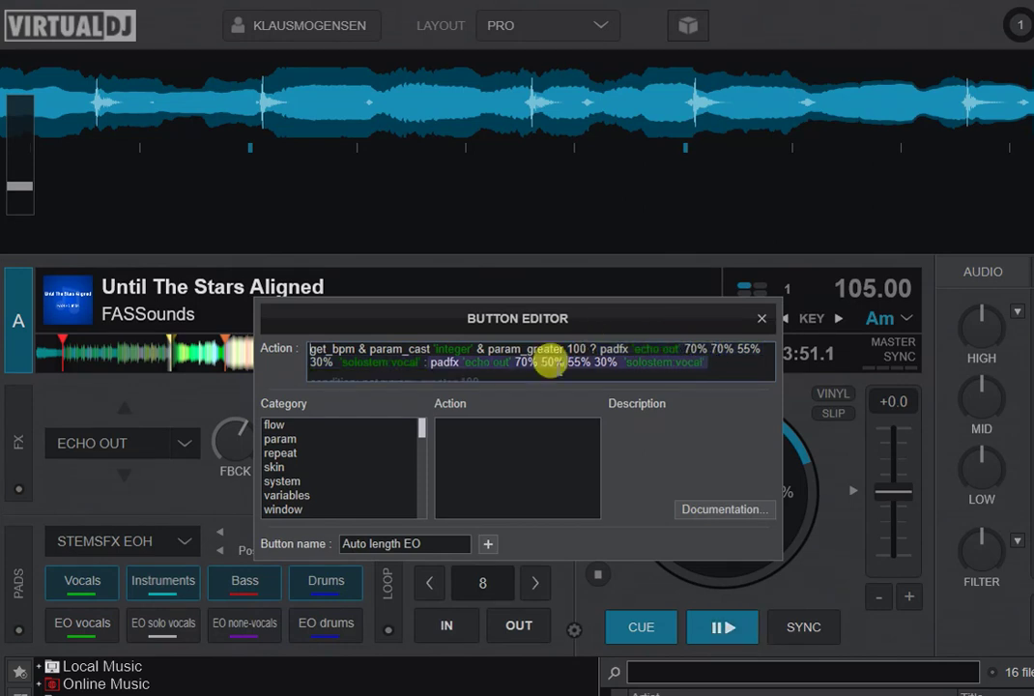
left_click(401, 345)
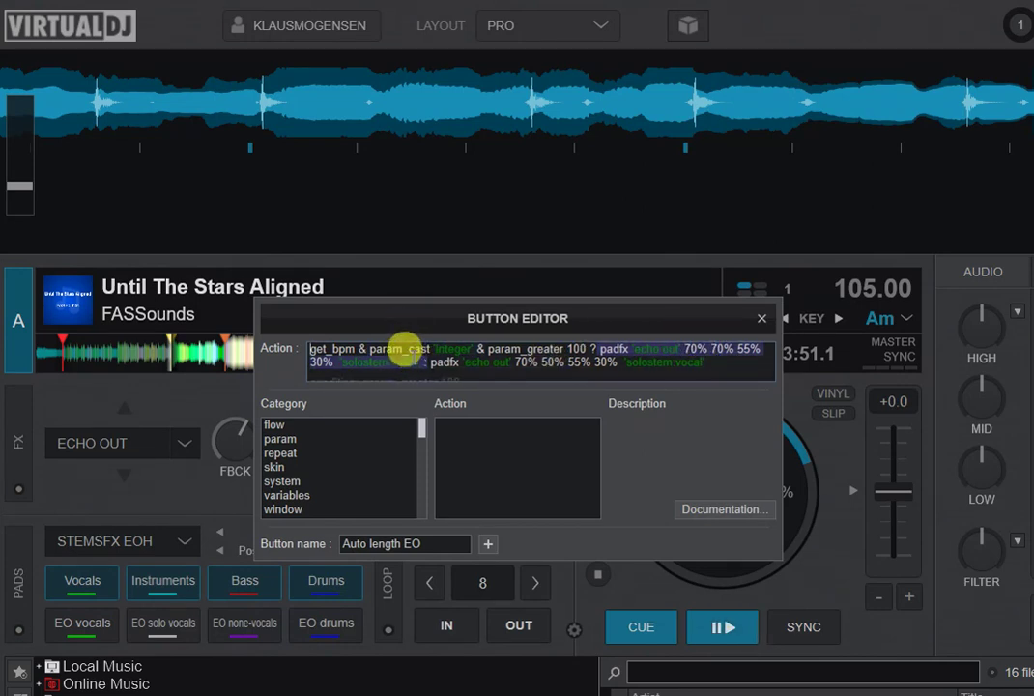
left_click(438, 342)
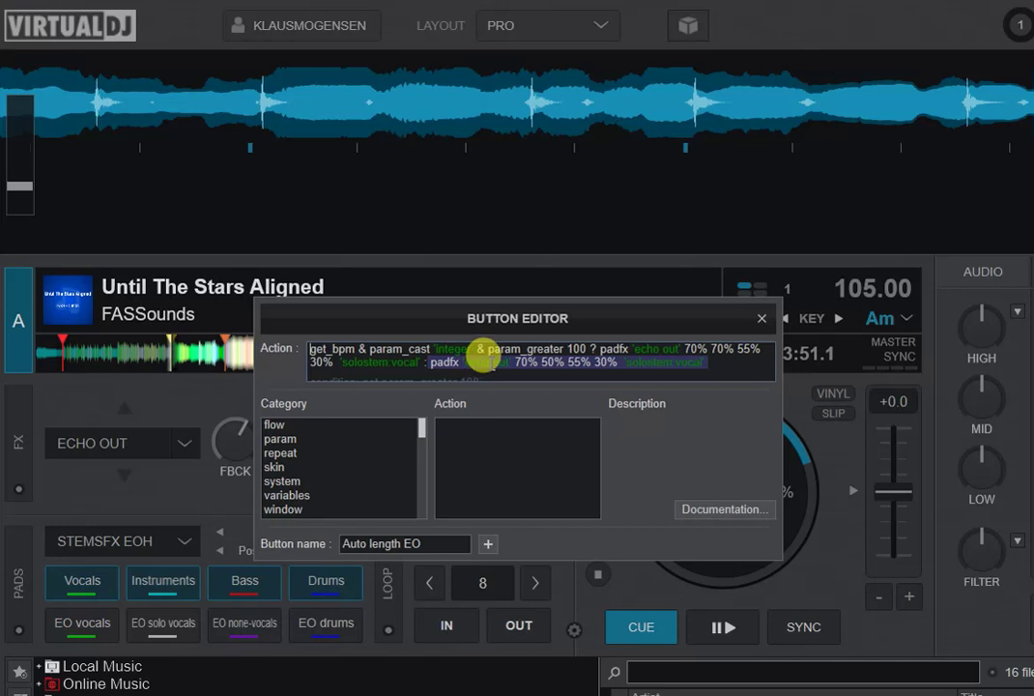
left_click(616, 363)
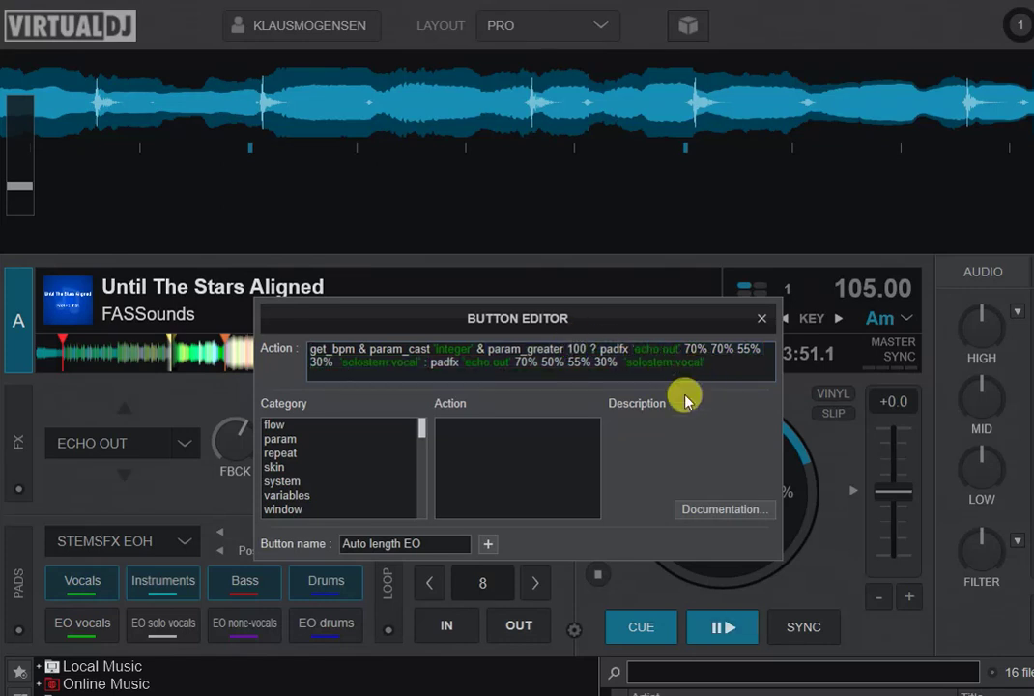
Close the Button Editor, then test Auto length EO at +12% (117.60 BPM) and return to the 0:40.8 cue
left_click(762, 323)
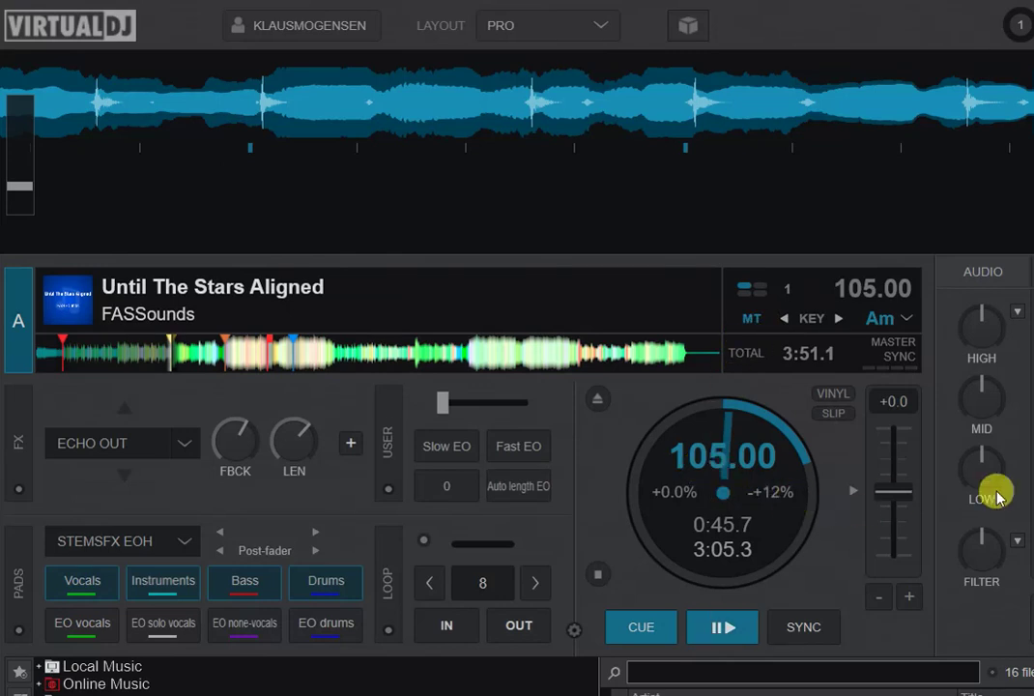
left_click_drag(891, 489, 879, 579)
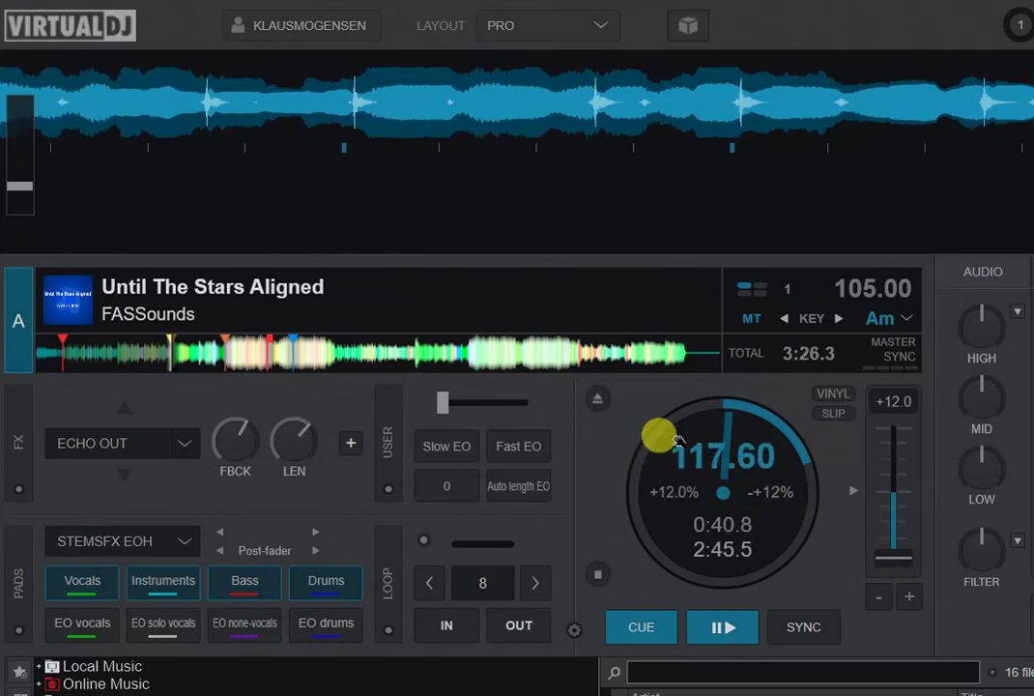
left_click(723, 637)
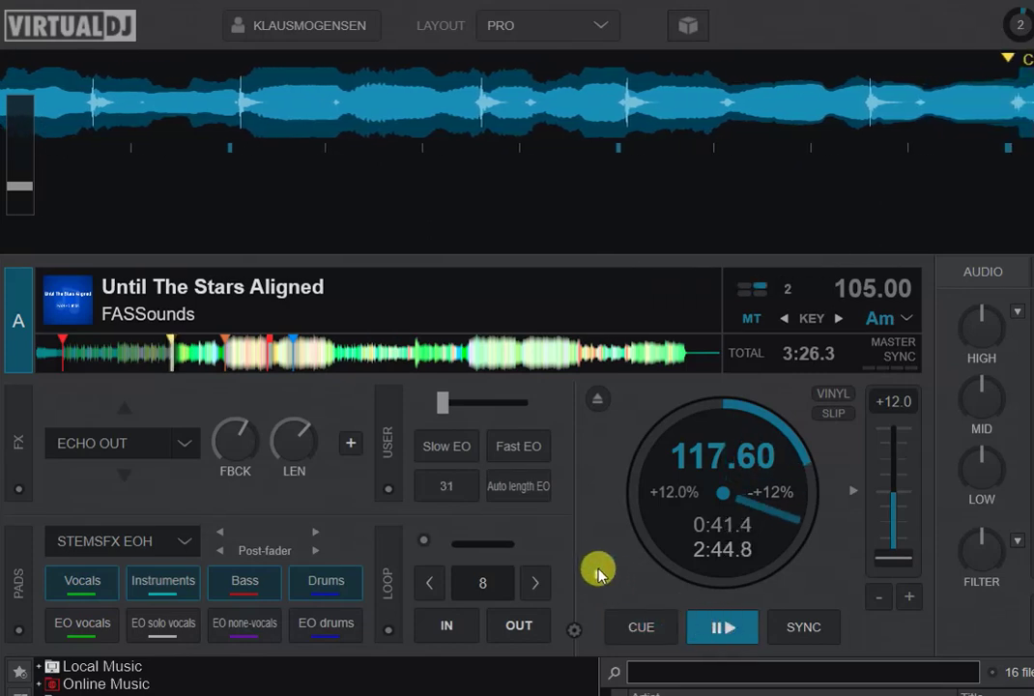
left_click(520, 488)
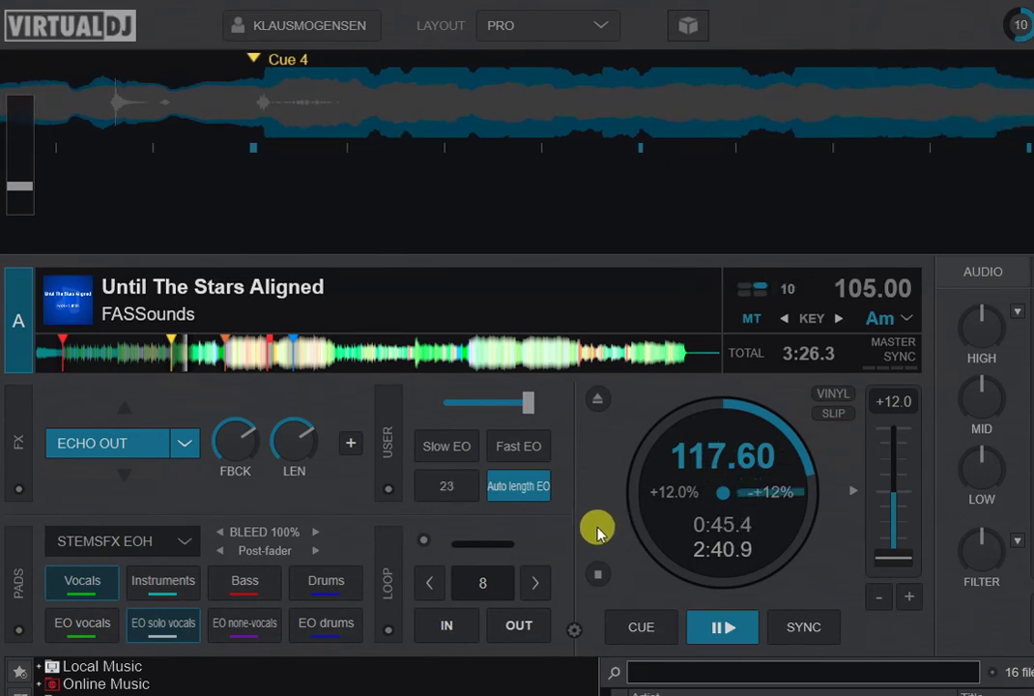
left_click(640, 623)
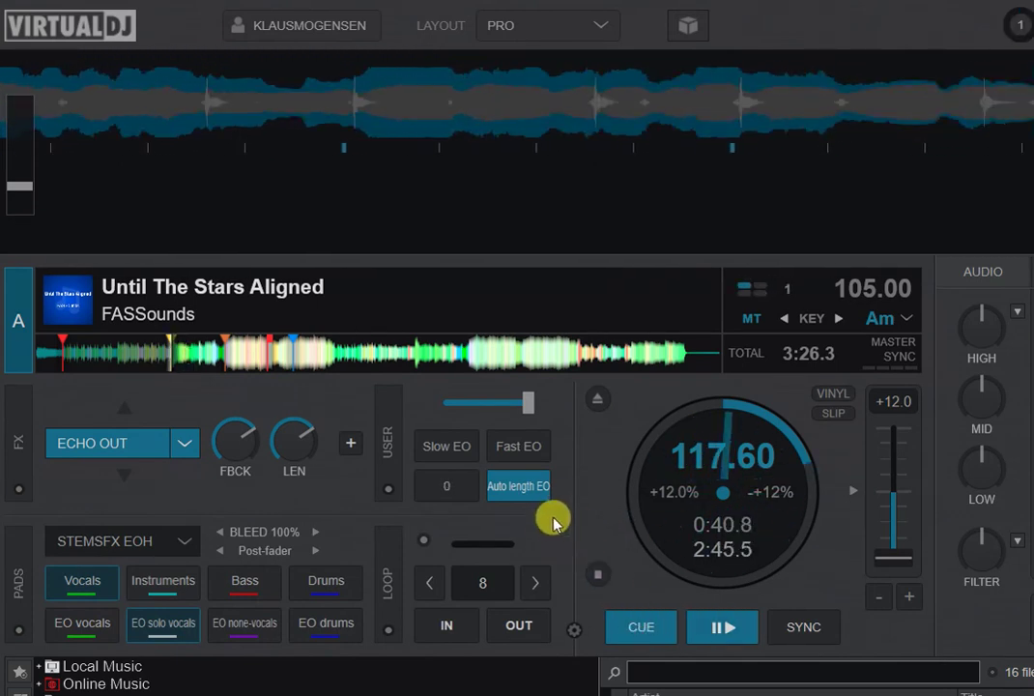
left_click(528, 488)
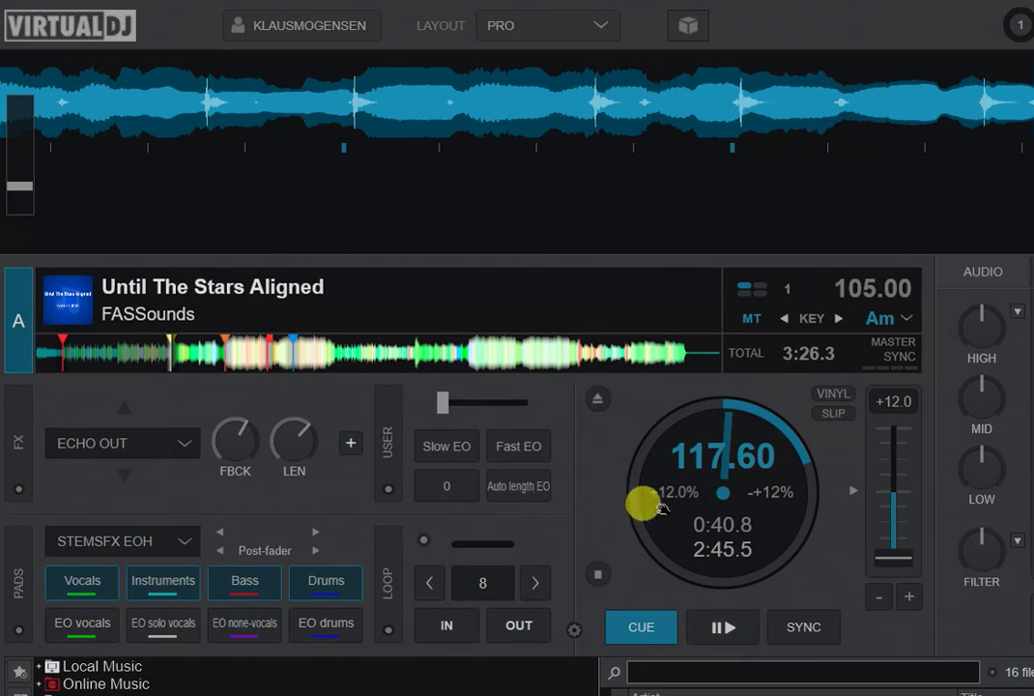
Test Auto length EO with deck A pitched to -12% (92.40 BPM), then return to the 0:51.9 cue
left_click_drag(889, 556, 887, 398)
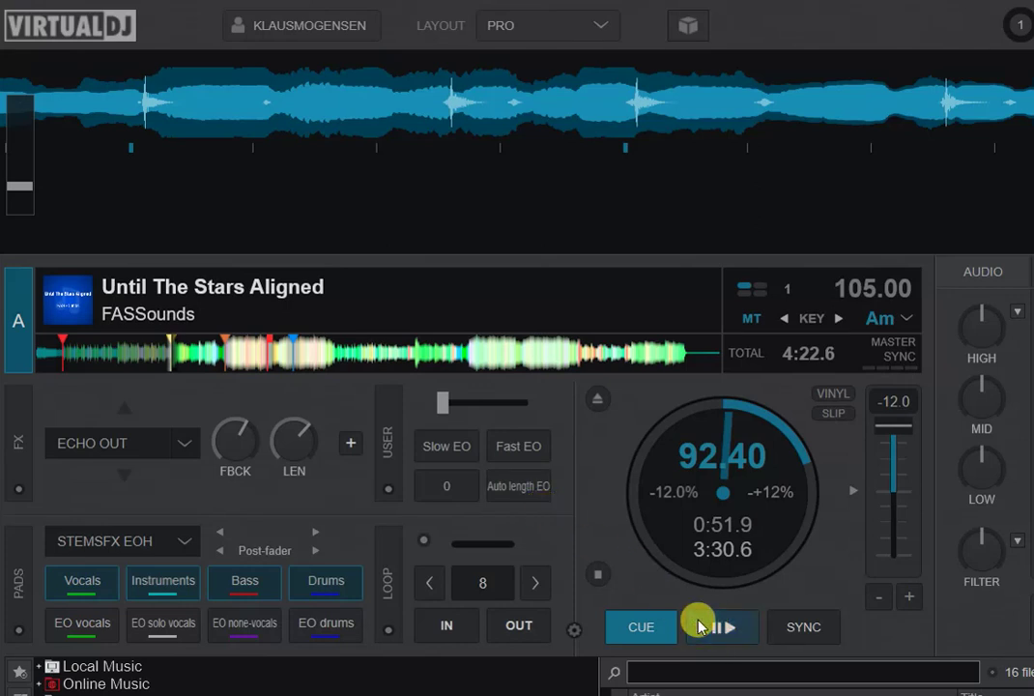
left_click(697, 623)
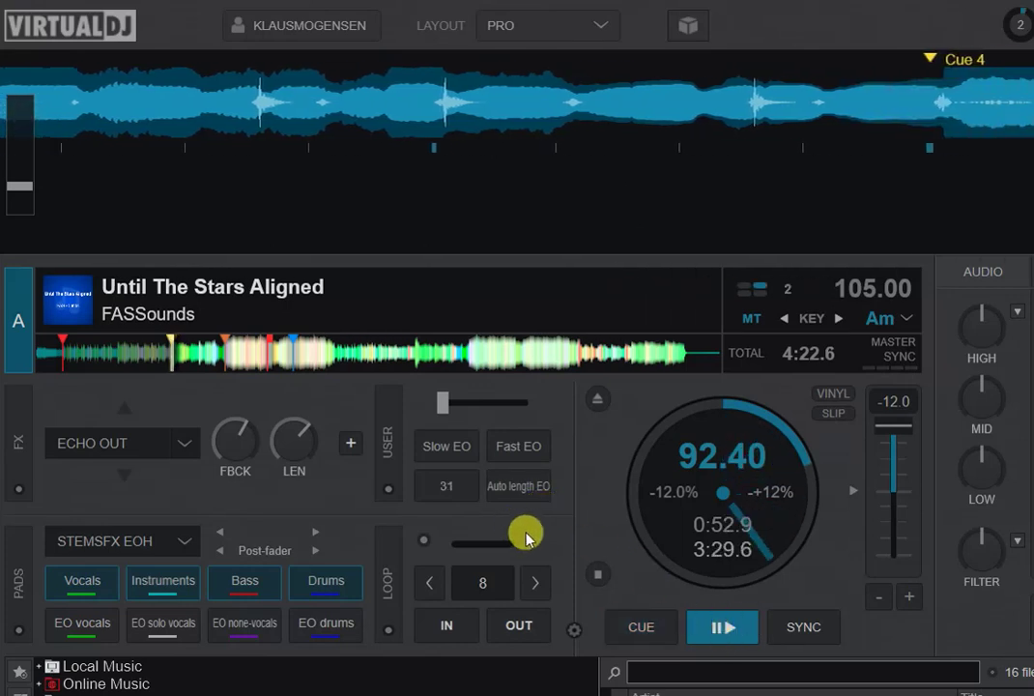
left_click(520, 488)
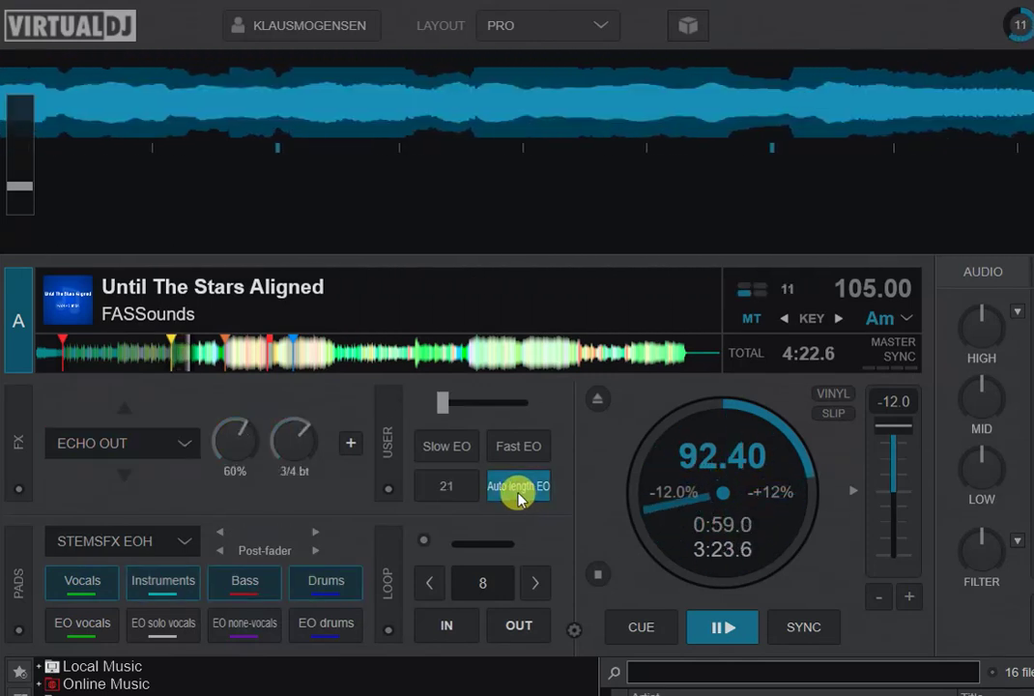
left_click(641, 620)
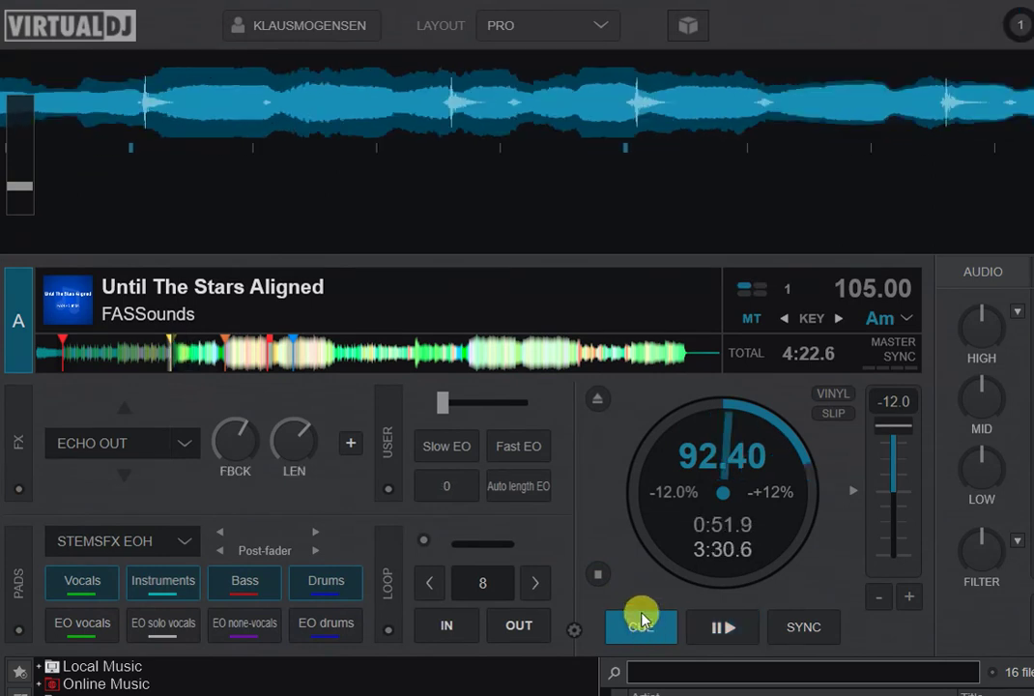